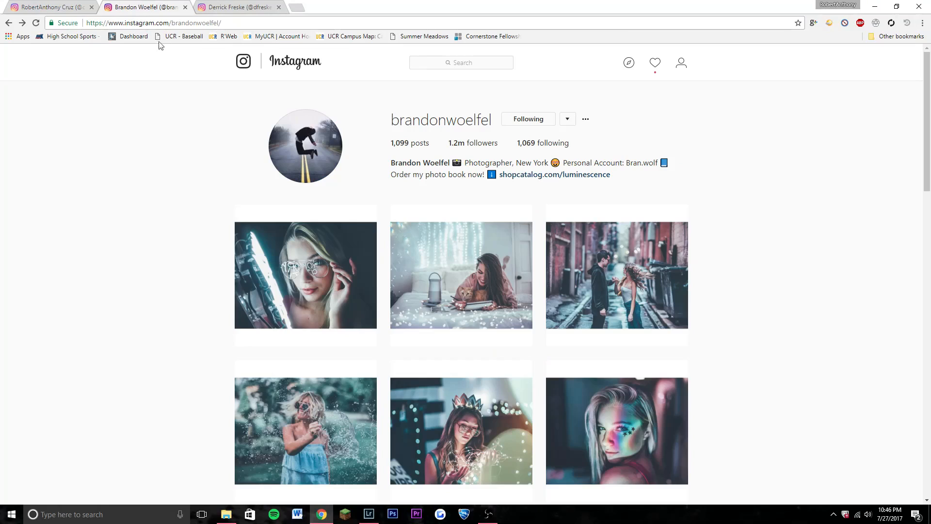
Browse the photo grids of two photographers' Instagram profiles as references for the editing style.
scroll(686, 300, down, 3)
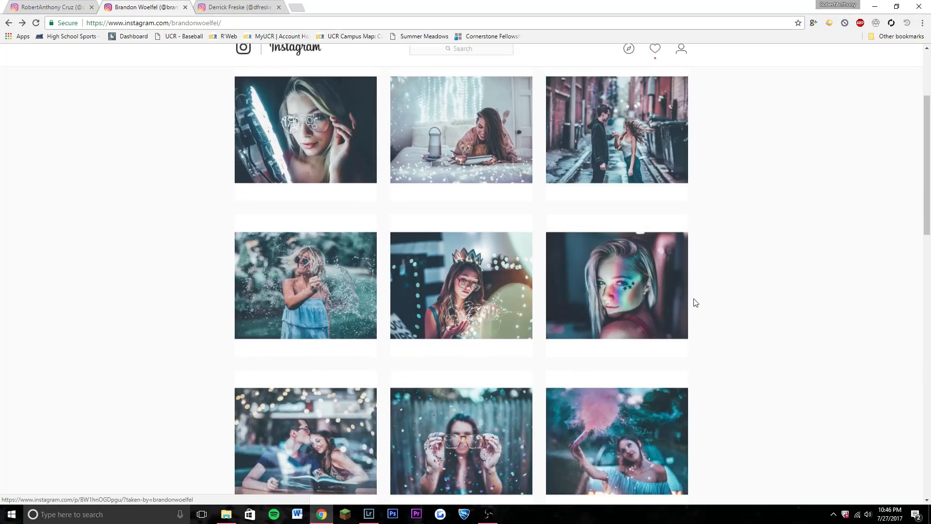
scroll(766, 333, up, 3)
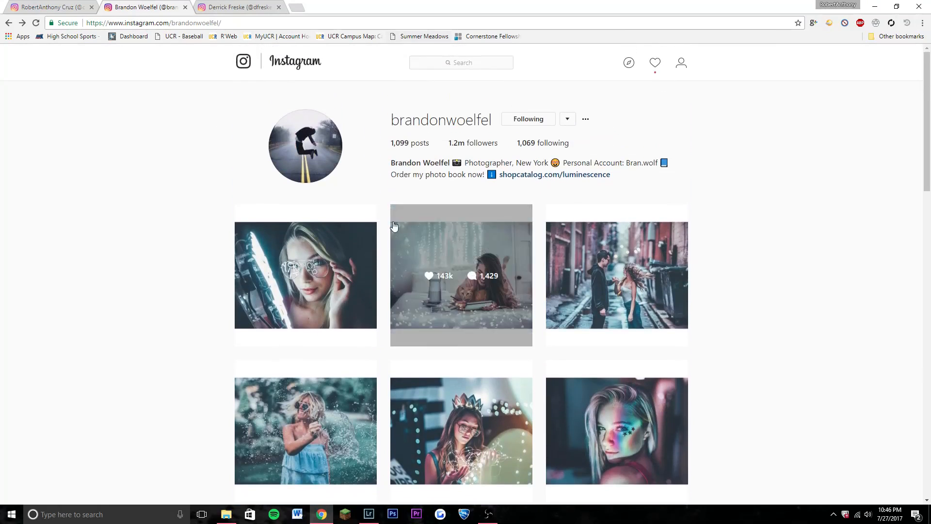
key(ctrl+Tab)
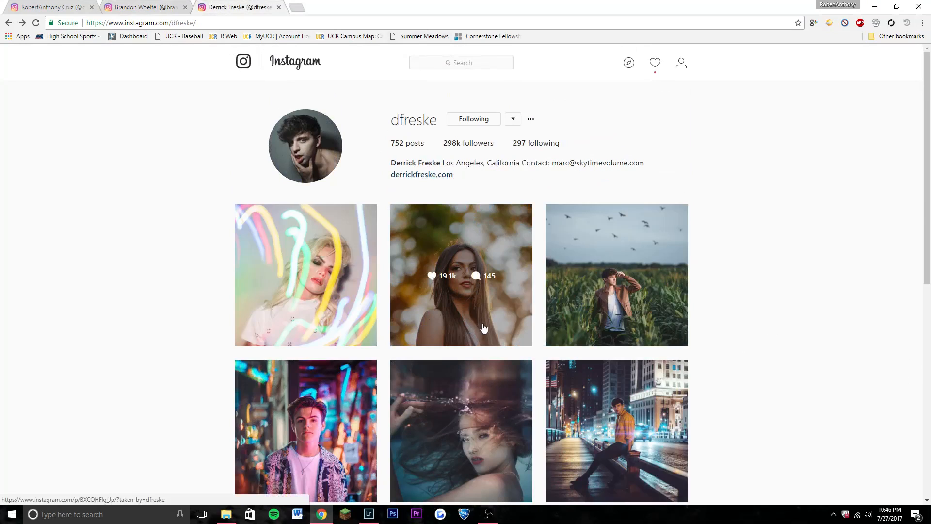
scroll(816, 347, down, 9)
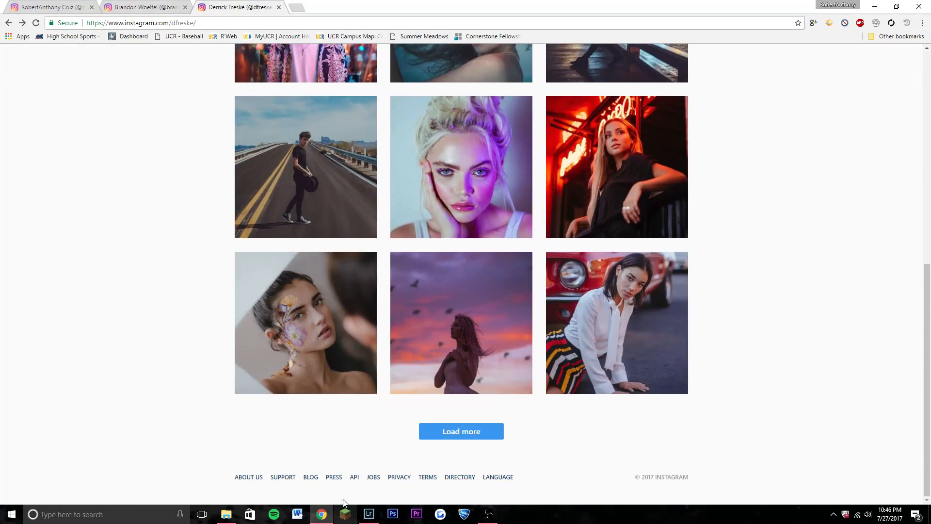
Switch to Lightroom and look through the develop presets for the user presets.
click(368, 513)
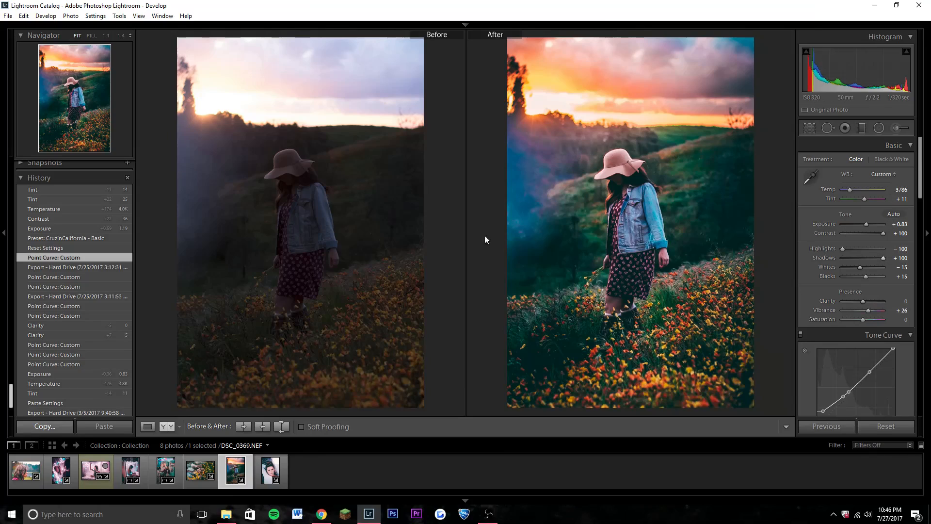
scroll(9, 395, up, 1)
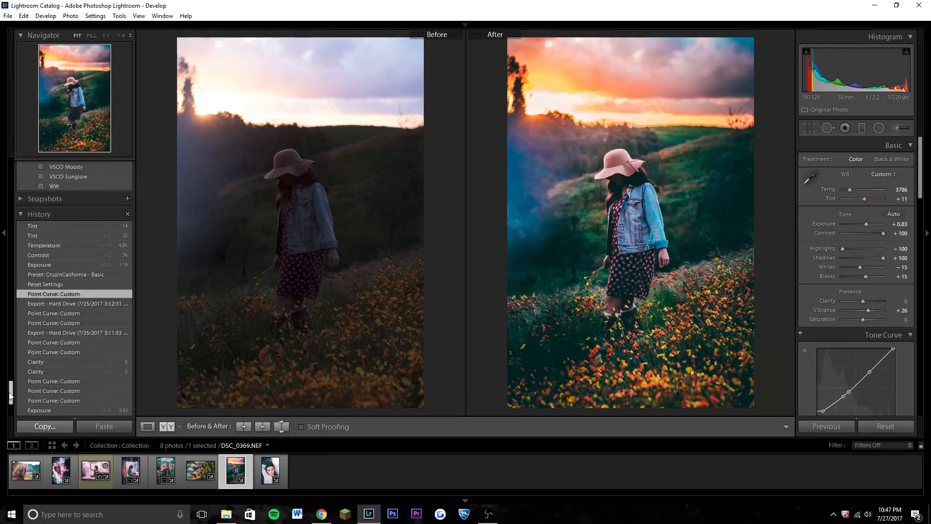
drag(10, 395, 7, 297)
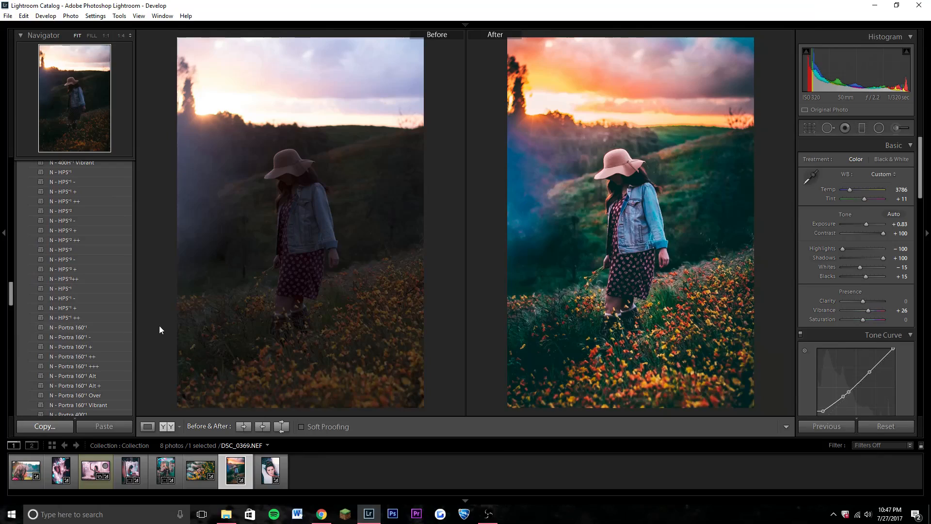
scroll(97, 305, down, 6)
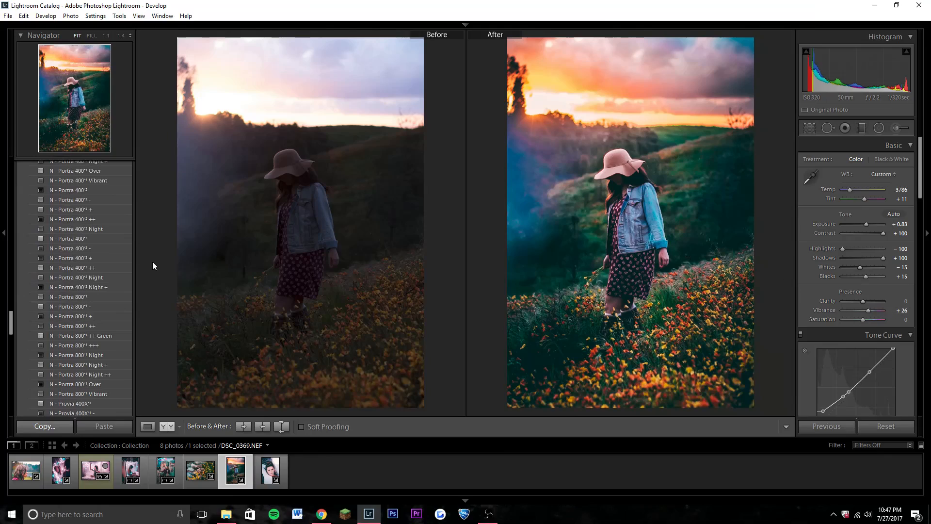
scroll(101, 299, down, 15)
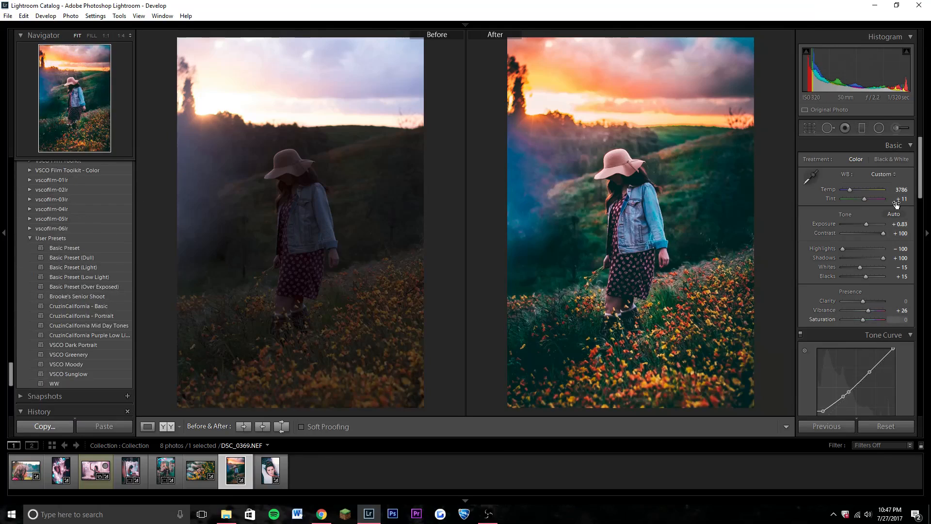
Show only the edited version of DSC_0369.NEF, reset its develop settings and apply the CruzinCalifornia - Basic user preset.
mouse_move(925, 179)
mouse_down()
mouse_move(925, 390)
mouse_move(930, 177)
mouse_up()
click(150, 426)
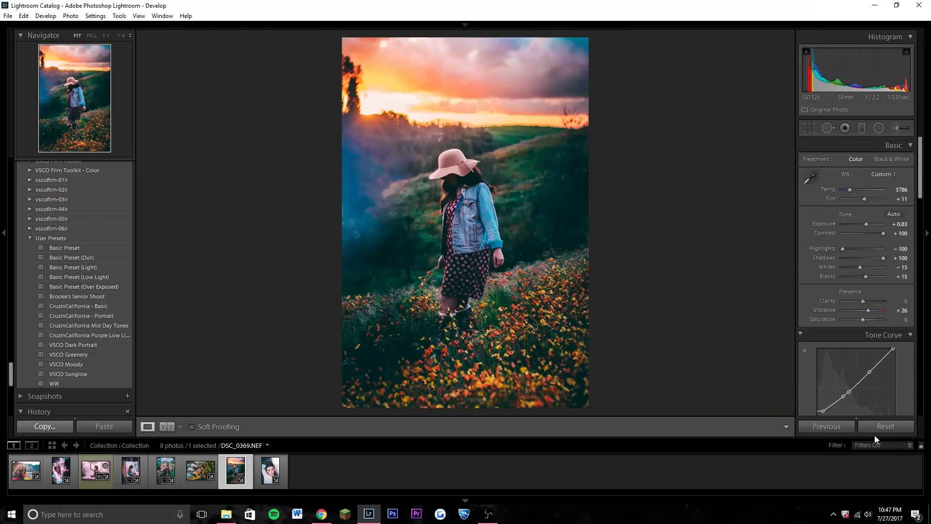
key(ctrl+shift+r)
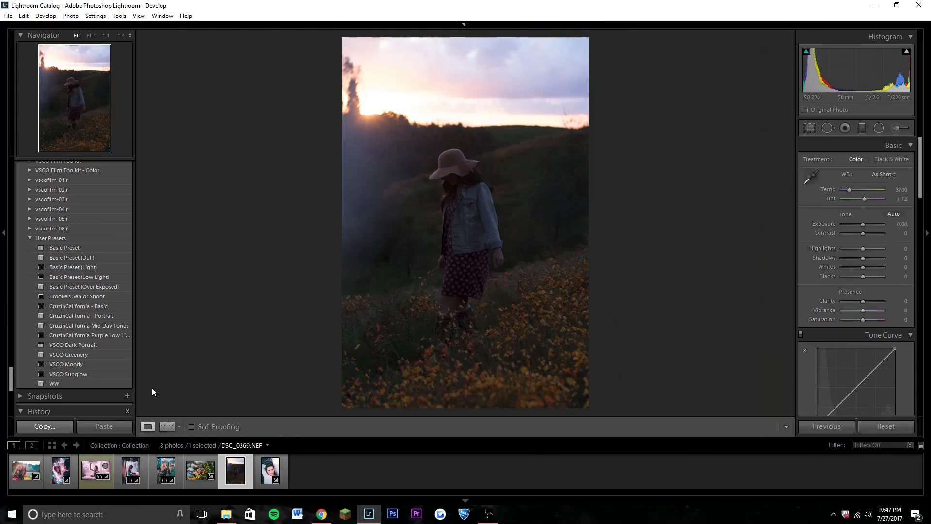
click(101, 306)
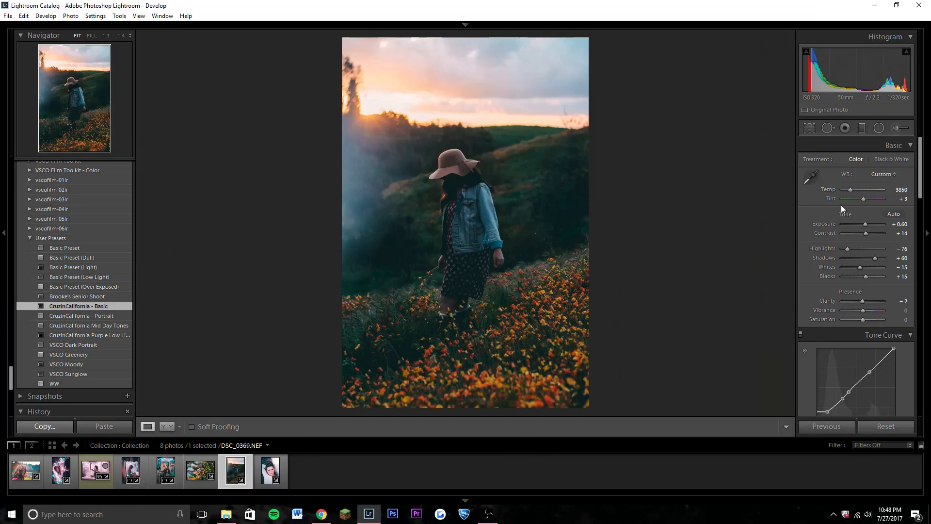
Reset Highlights and Shadows to zero and readjust them to Highlights −79 and Shadows +79.
mouse_move(919, 183)
mouse_down()
mouse_move(917, 203)
mouse_move(918, 184)
mouse_up()
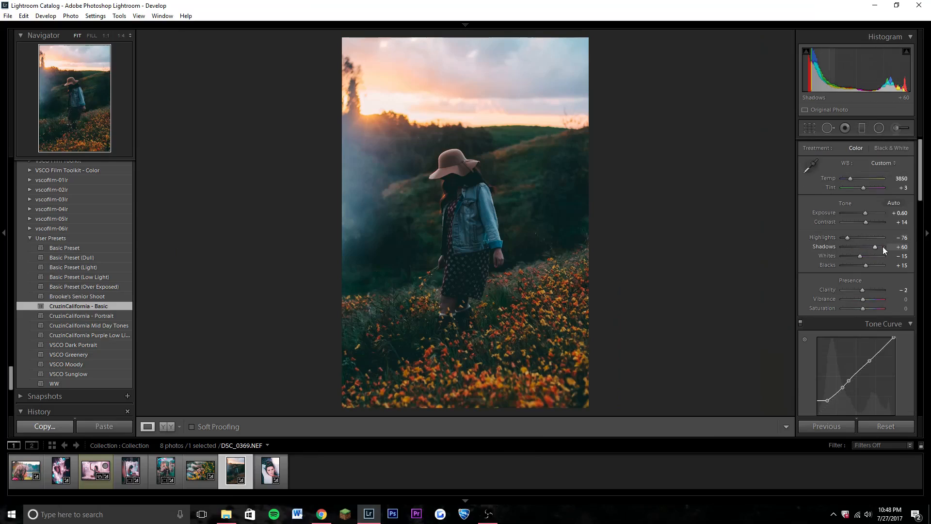
double_click(848, 240)
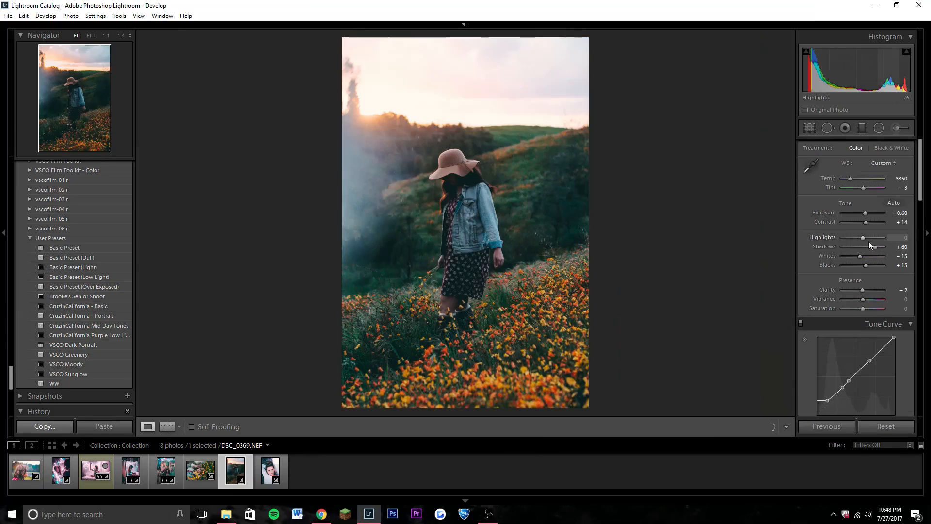
double_click(874, 248)
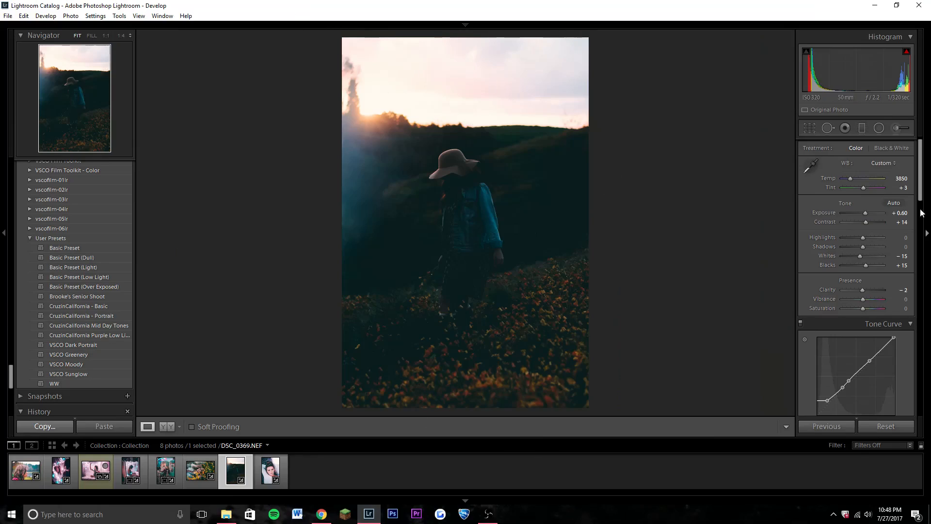
drag(865, 249, 845, 240)
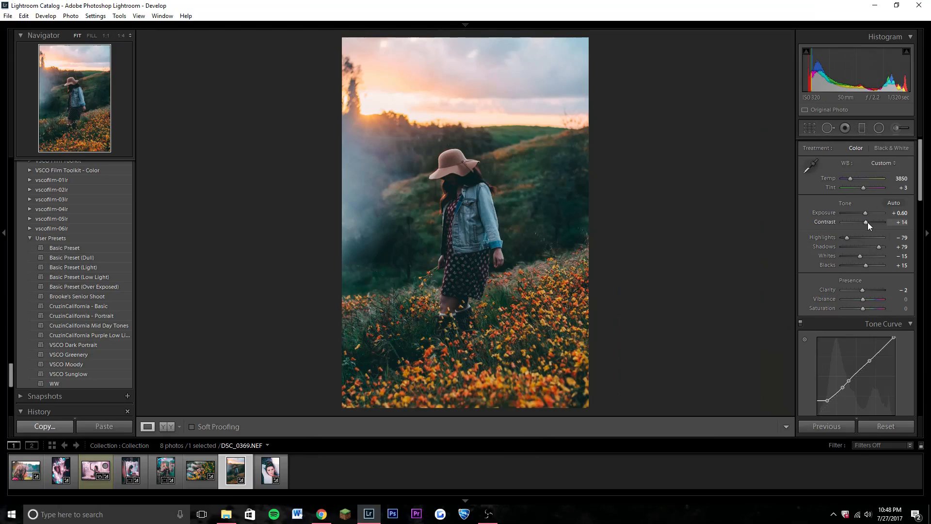
Set Contrast to +43, Exposure to +0.83 and Vibrance to +29, and fine-tune the white balance temperature.
drag(868, 222, 872, 223)
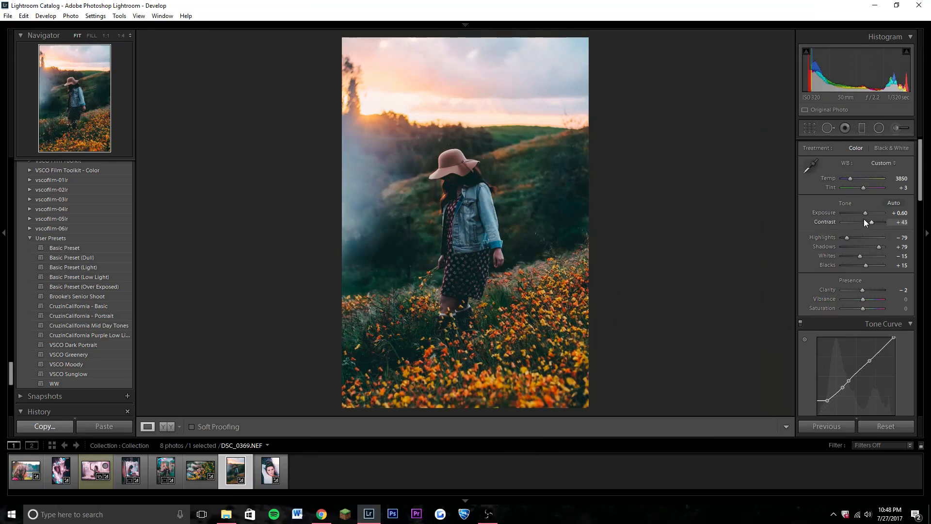
drag(865, 215, 866, 214)
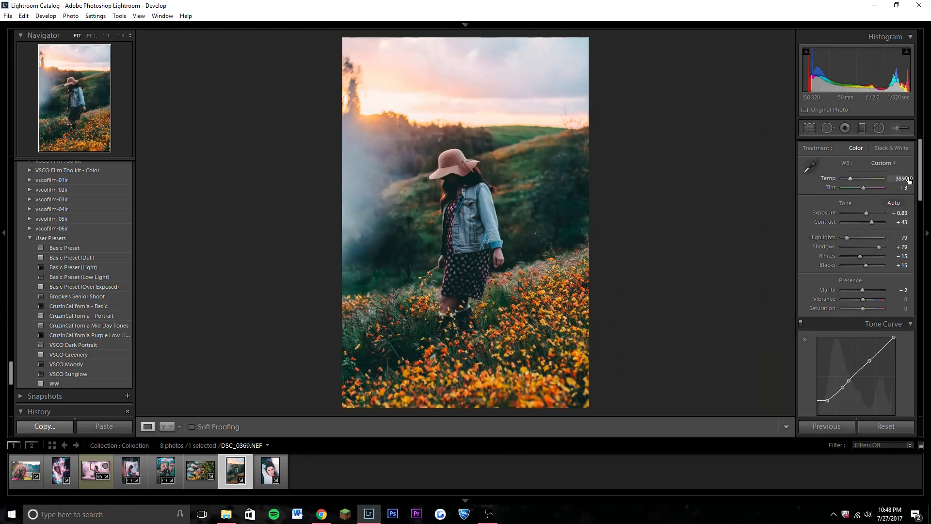
drag(847, 181, 851, 180)
scroll(919, 184, down, 4)
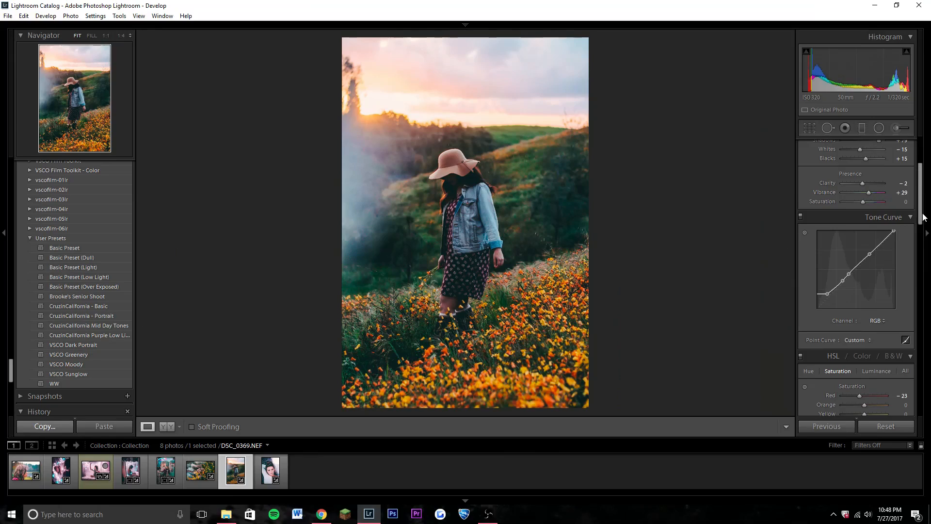
Set the HSL Hue of Red to +9 and of Orange to −24.
scroll(879, 322, down, 7)
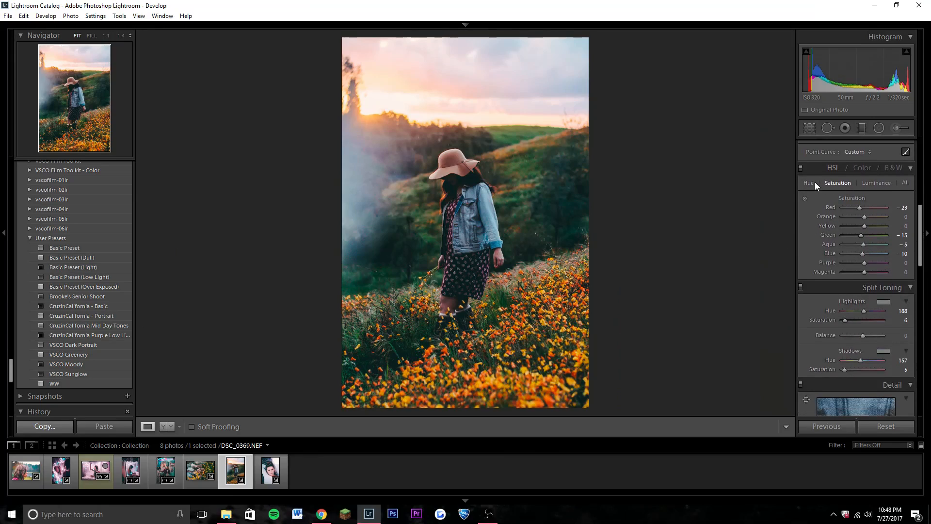
click(806, 182)
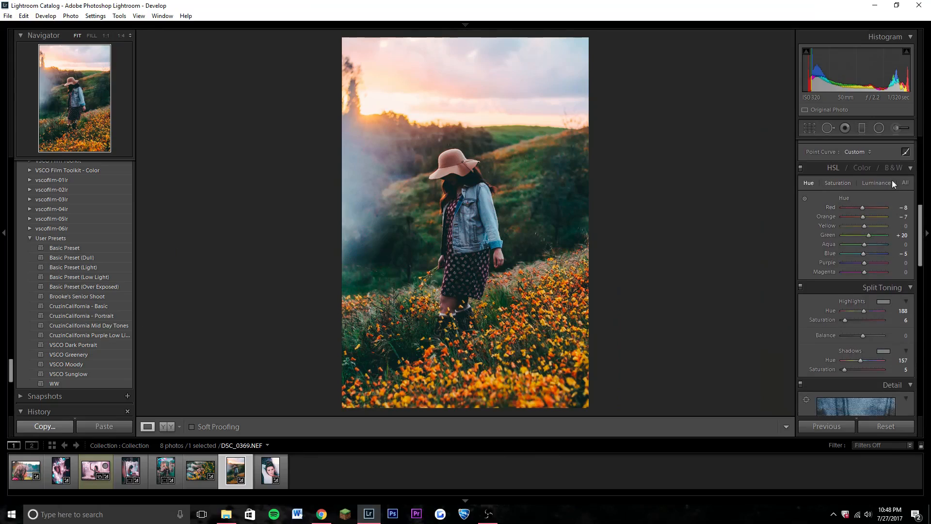
click(836, 183)
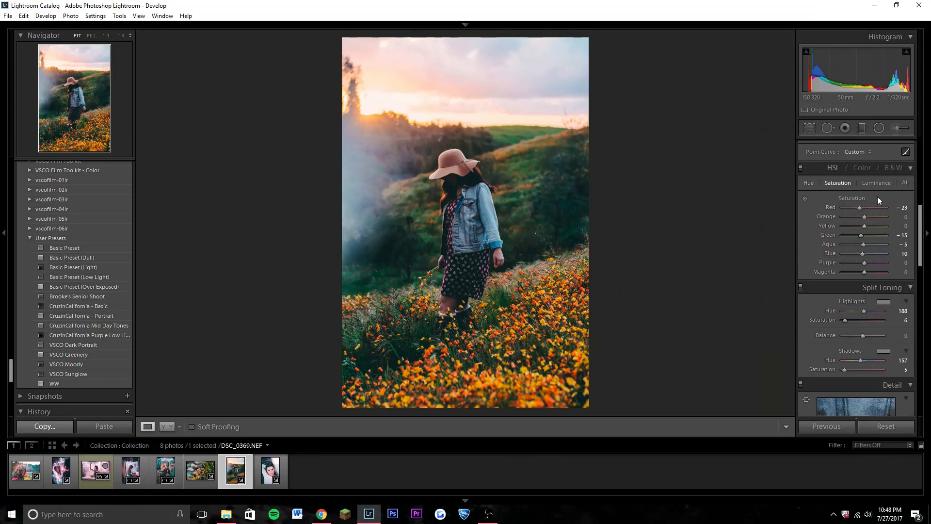
click(809, 183)
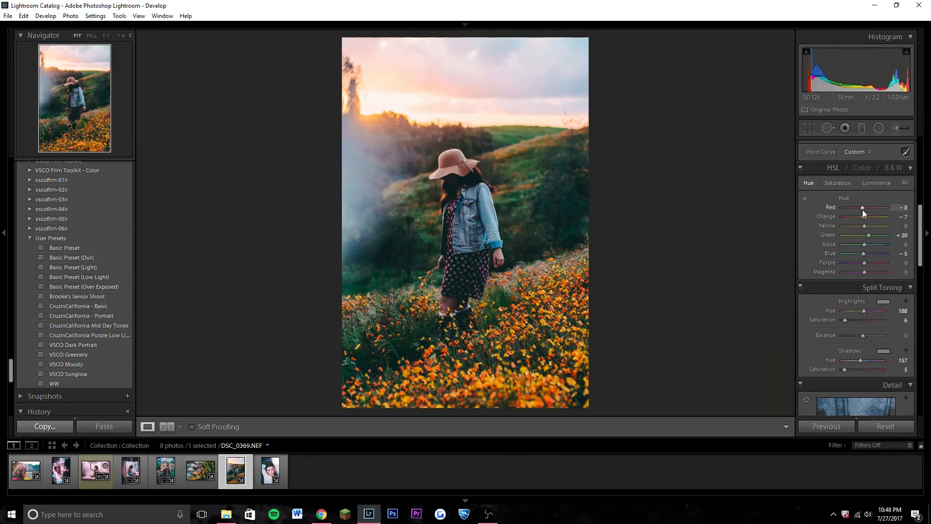
drag(864, 211, 869, 210)
drag(862, 217, 858, 217)
Reshape the RGB tone curve by moving its darkest point to about 8.2 / 18.4 % and nudging the next point slightly.
drag(918, 231, 926, 203)
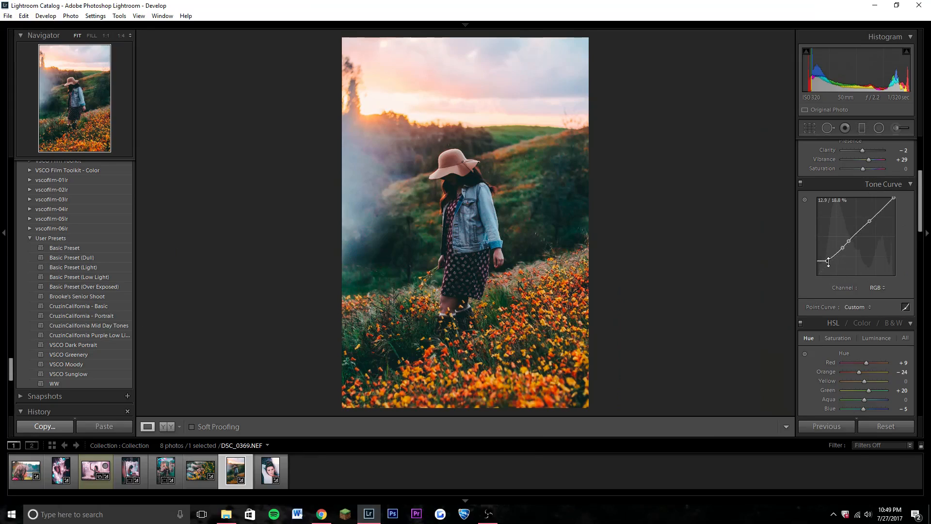
mouse_move(828, 262)
mouse_down()
mouse_move(826, 255)
mouse_move(818, 275)
mouse_up()
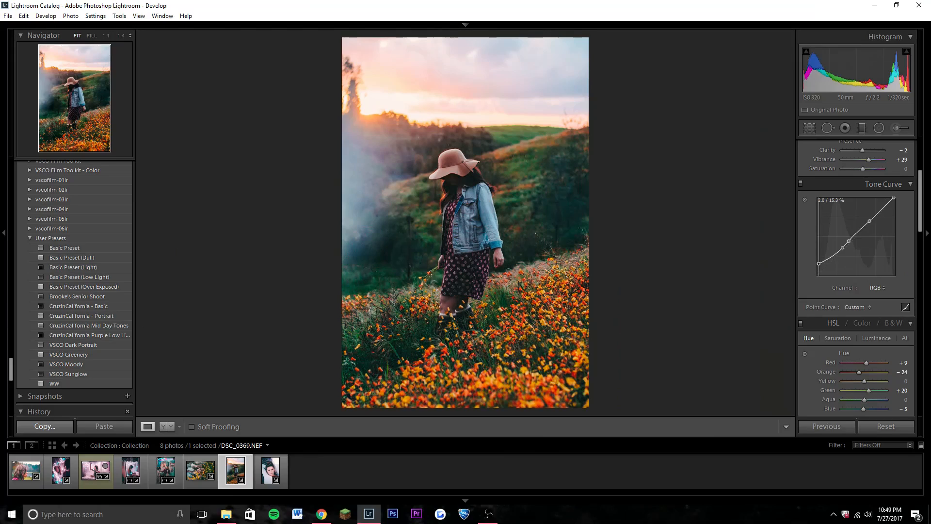
drag(818, 274, 823, 262)
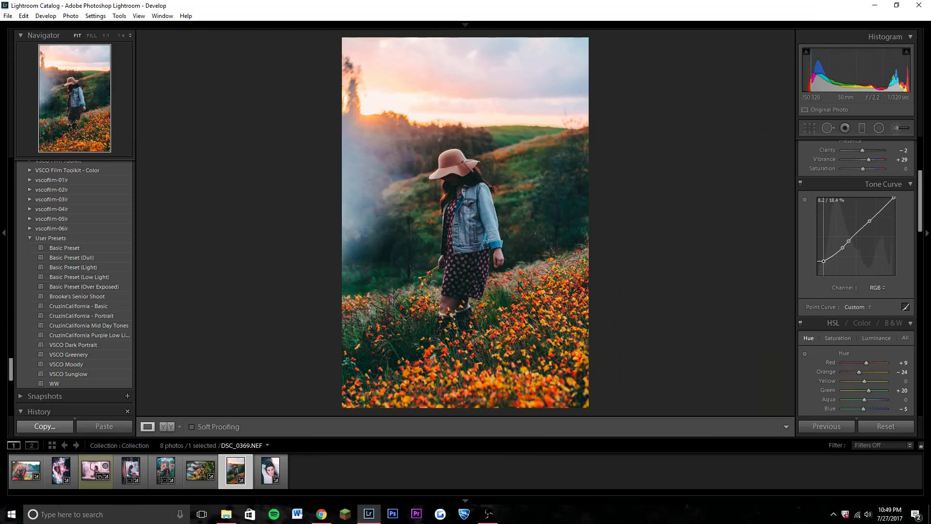
click(843, 247)
drag(843, 247, 841, 249)
Set HSL Saturation for Red to −11, and use the targeted adjustment on the green hill to set Yellow to −4 and Green to −12.
drag(919, 209, 927, 252)
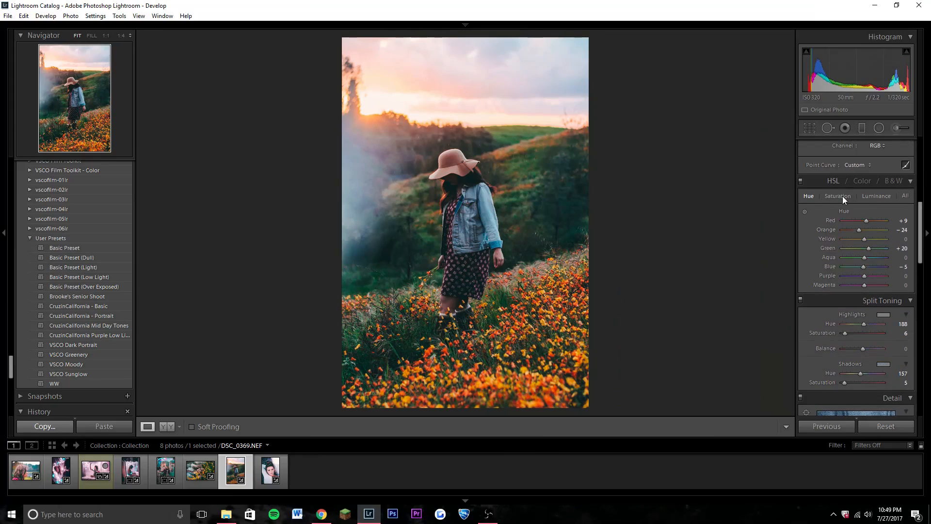
click(842, 196)
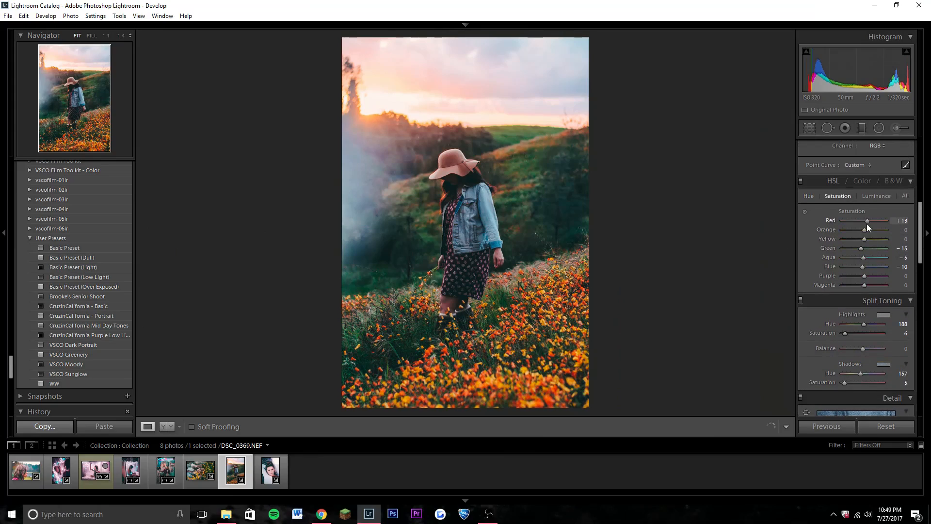
click(805, 211)
click(804, 212)
click(805, 212)
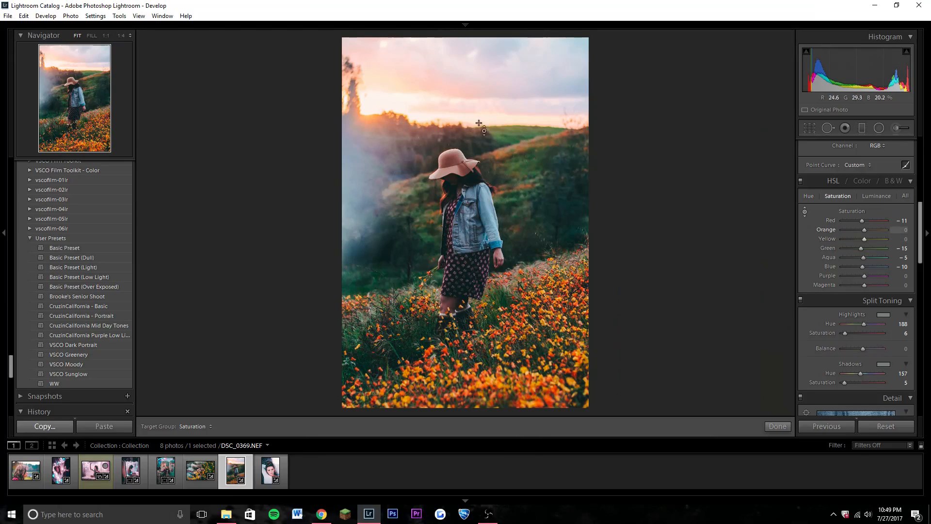
drag(478, 124, 505, 138)
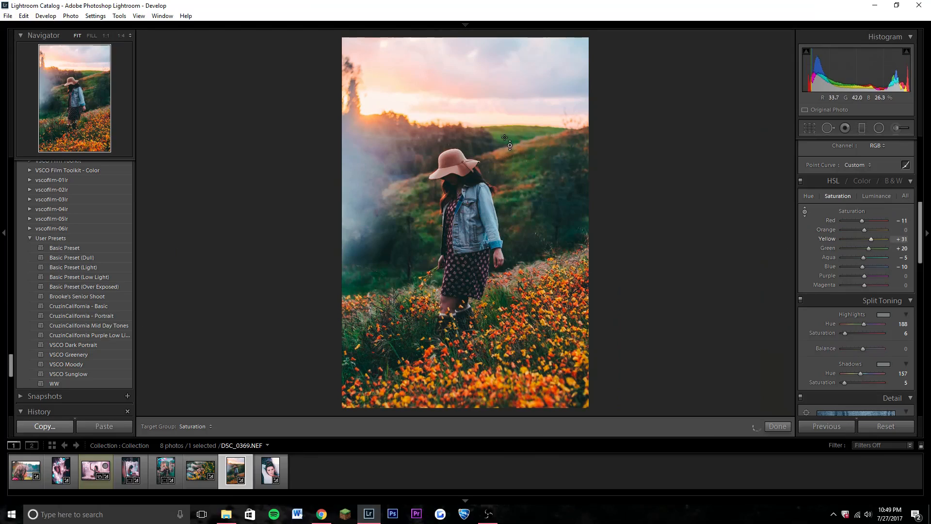
click(803, 211)
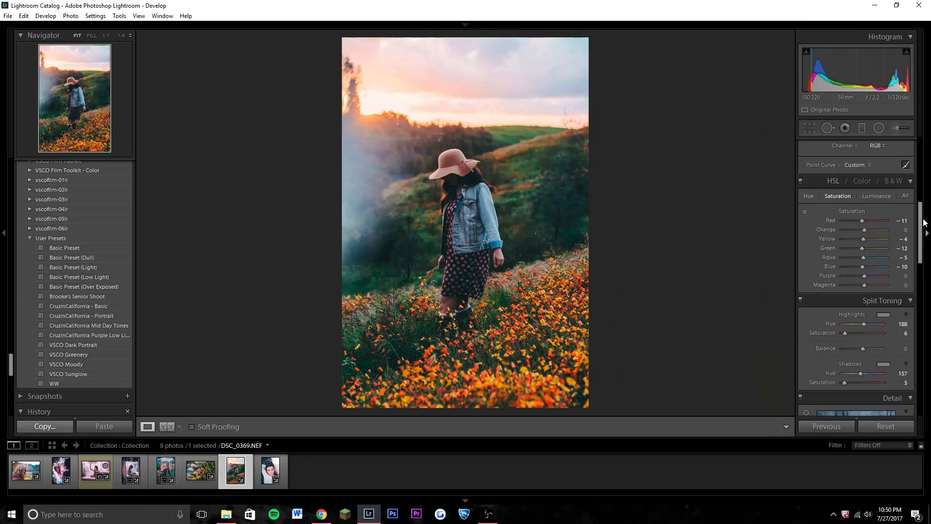
Fine-tune the Color amount of the photo's noise reduction.
drag(923, 222, 927, 297)
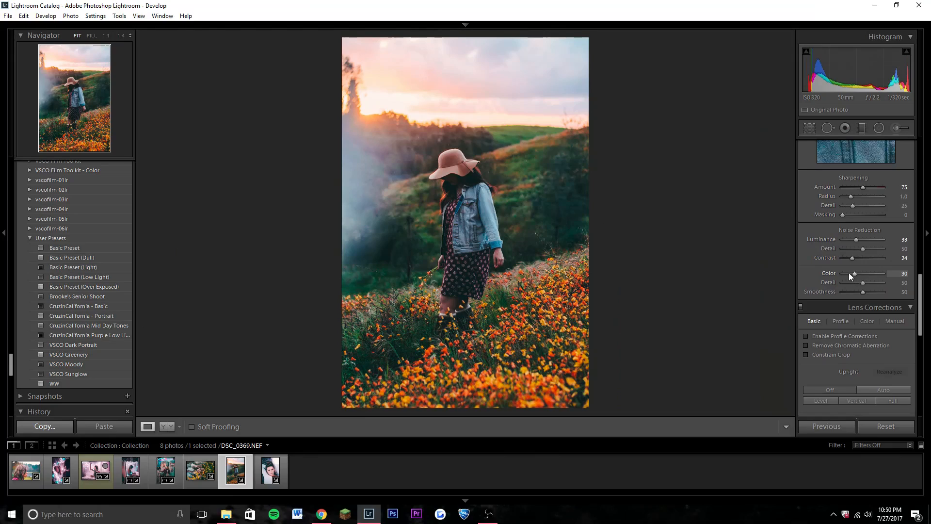
drag(921, 290, 924, 274)
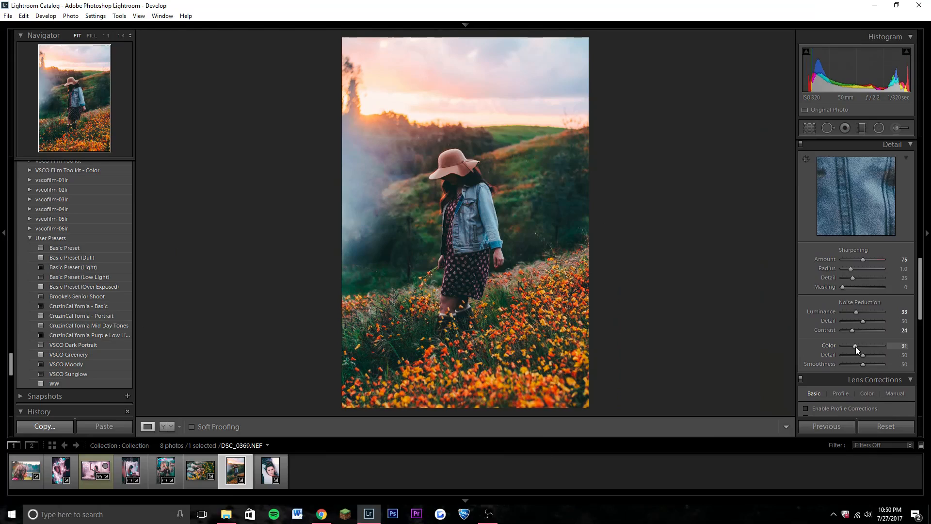
drag(855, 347, 854, 346)
Add a Highlight Priority post-crop vignette with Amount −21 and Highlights 100.
drag(922, 271, 923, 336)
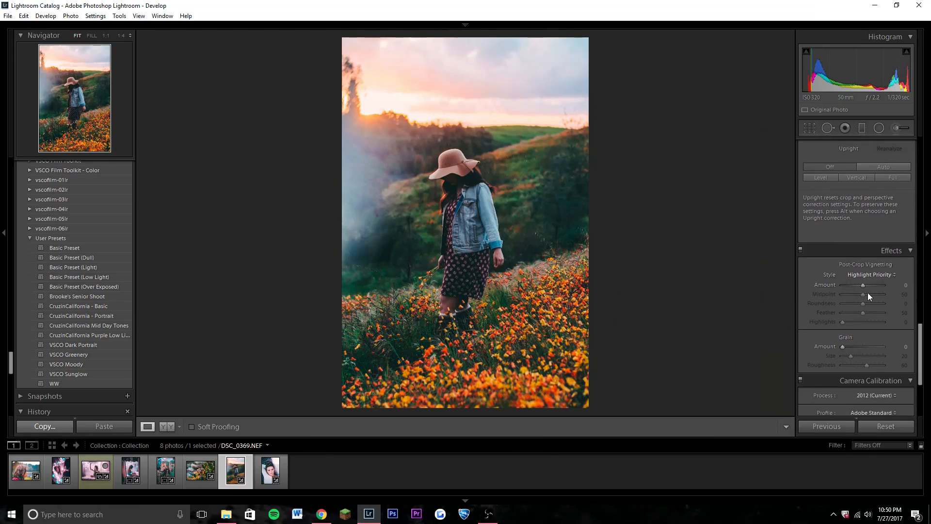
drag(860, 284, 855, 285)
drag(856, 322, 890, 322)
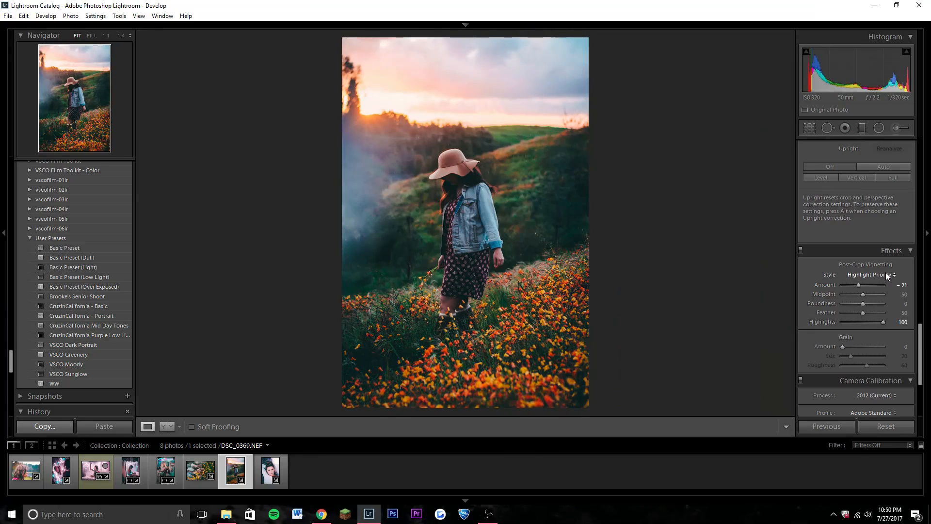
Compare the edited sunset portrait side by side with its original, and return to the single-photo view.
click(163, 427)
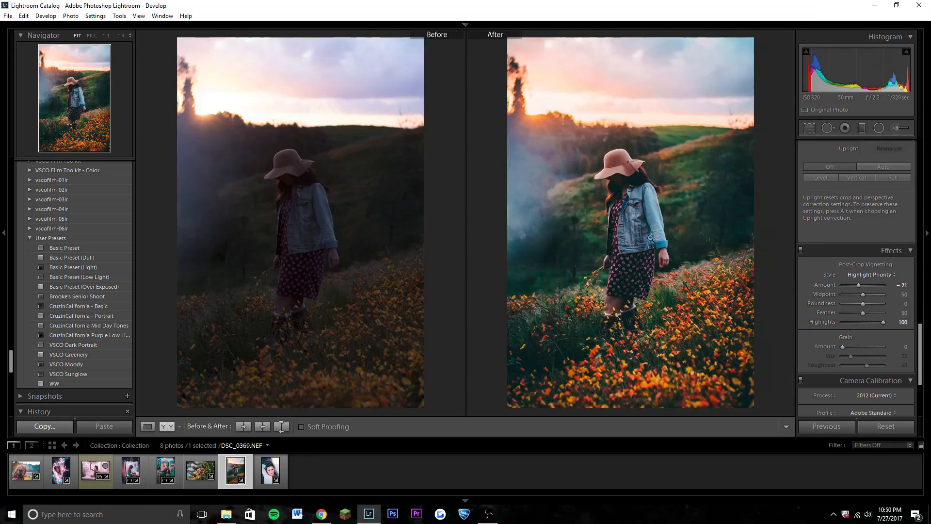
click(143, 426)
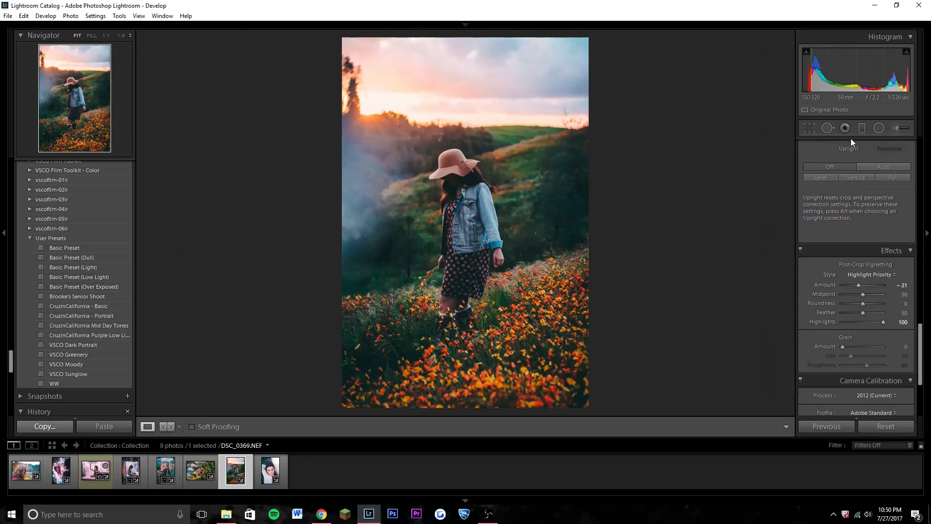
Darken the hillside behind the girl using an Exposure adjustment brush at −0.57, with Size 16 and Density 58.
click(897, 127)
click(853, 161)
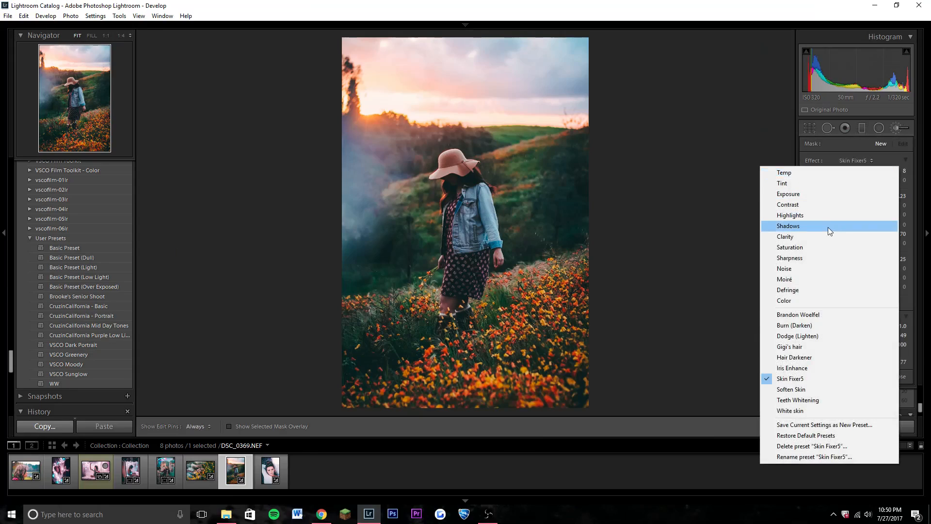
click(834, 196)
drag(861, 196, 856, 194)
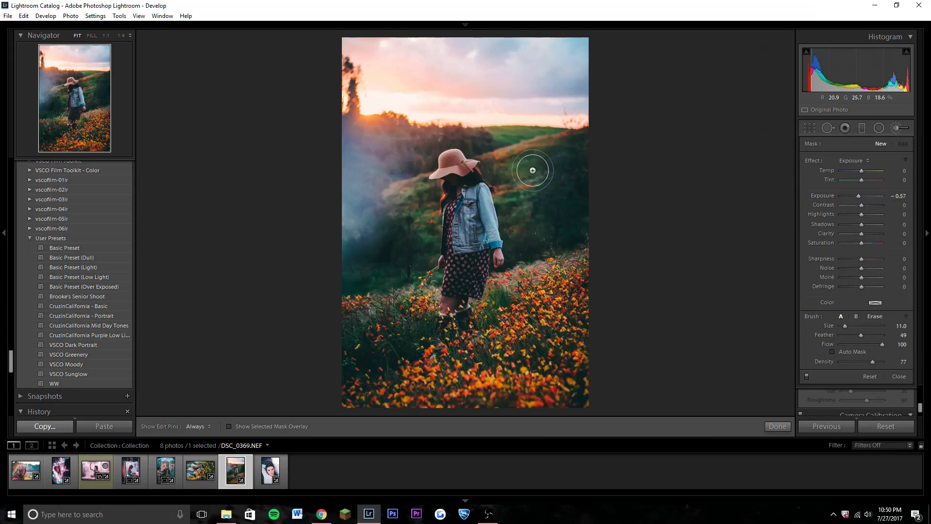
drag(872, 361, 864, 362)
scroll(536, 160, up, 5)
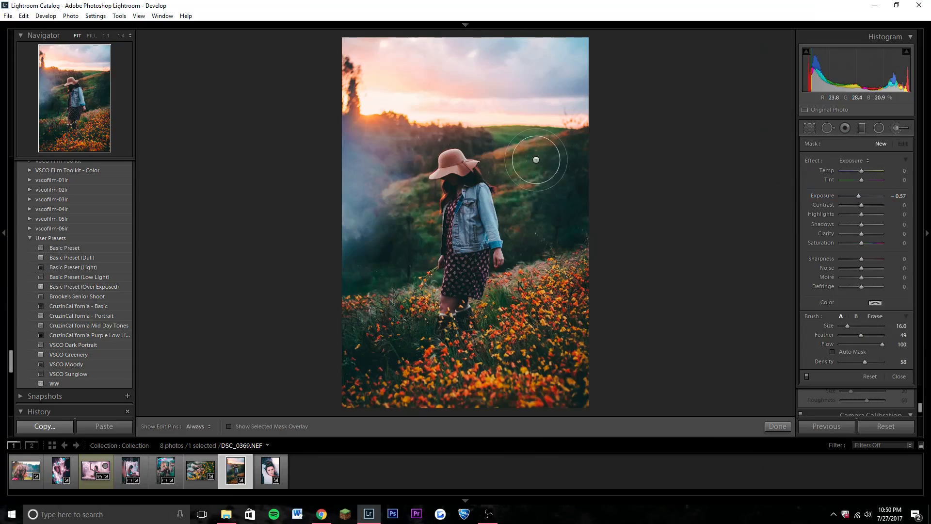
mouse_move(535, 160)
mouse_down()
mouse_move(518, 179)
mouse_move(553, 183)
mouse_move(535, 202)
mouse_move(517, 153)
mouse_move(555, 289)
mouse_move(496, 353)
mouse_move(488, 337)
mouse_move(507, 339)
mouse_move(390, 355)
mouse_move(383, 269)
mouse_move(410, 220)
mouse_move(368, 145)
mouse_move(360, 183)
mouse_move(348, 149)
mouse_move(337, 205)
mouse_move(392, 215)
mouse_move(400, 167)
mouse_move(379, 244)
mouse_move(338, 175)
mouse_move(304, 362)
mouse_up()
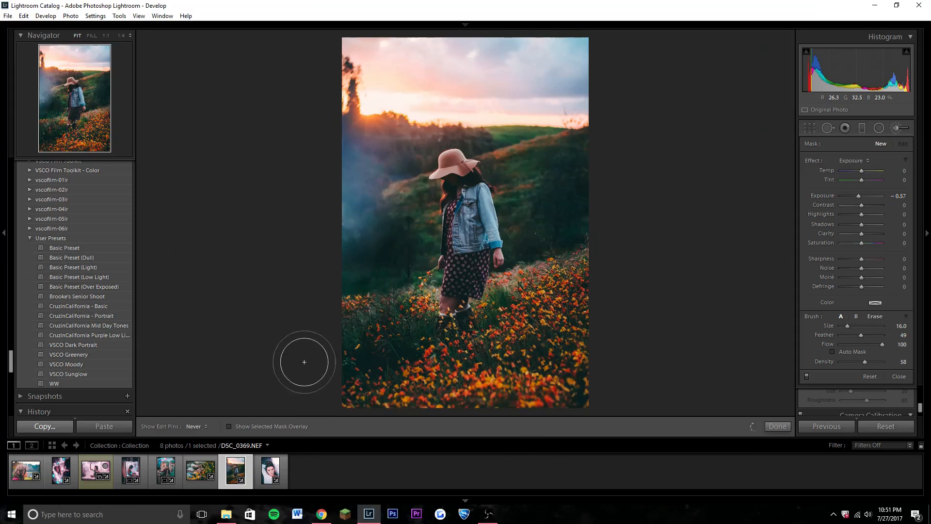
Lower the brush Density to 36, continue darkening the flower slope beside the girl, and finish the brush edit.
click(855, 361)
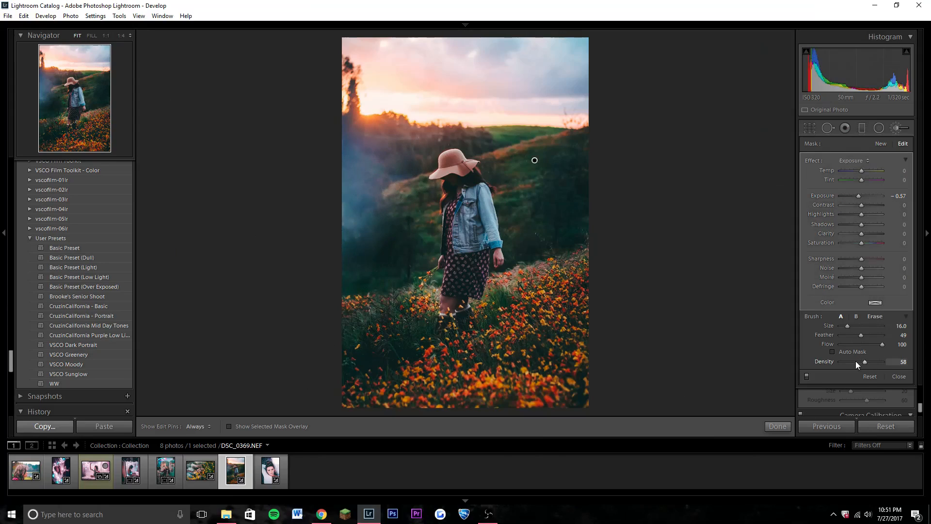
key(h)
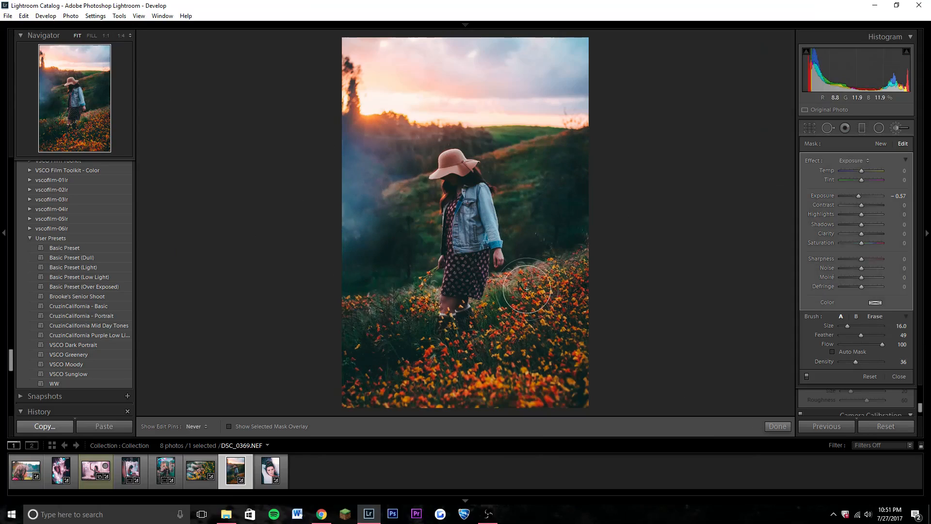
click(776, 426)
Paint across the sky with a new adjustment brush at Temp 10, Exposure −0.57, Saturation 24, Size 22 and Density 36.
click(896, 128)
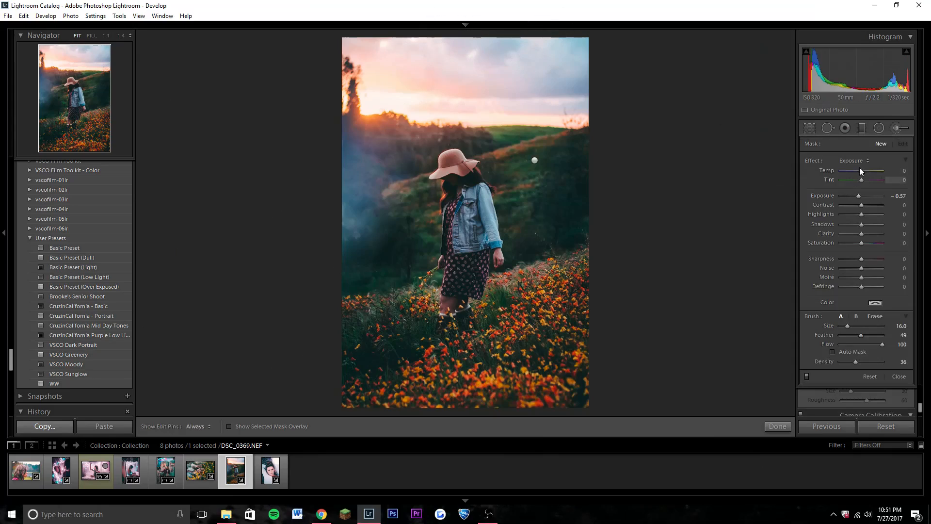
drag(862, 174, 863, 172)
drag(861, 243, 866, 243)
scroll(568, 101, up, 2)
scroll(568, 100, up, 1)
key(h)
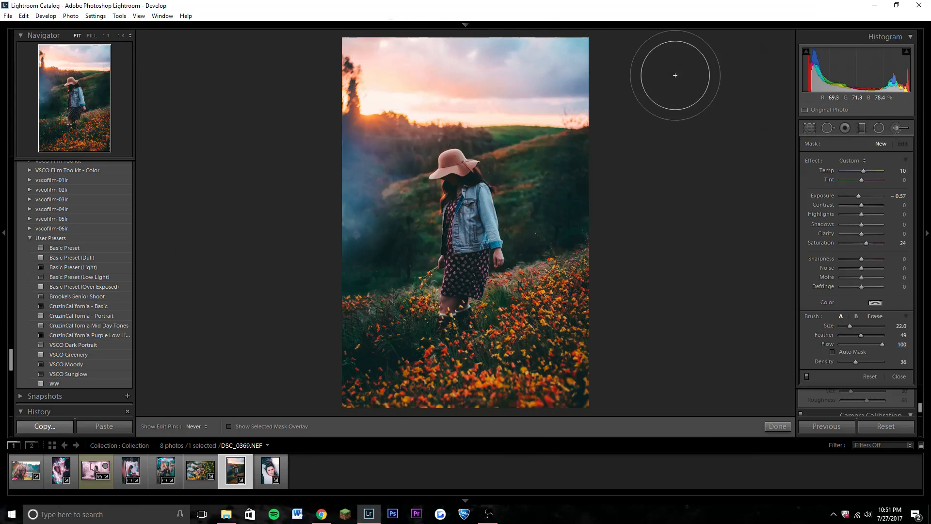
mouse_move(565, 87)
mouse_down()
mouse_move(324, 87)
mouse_move(353, 88)
mouse_up()
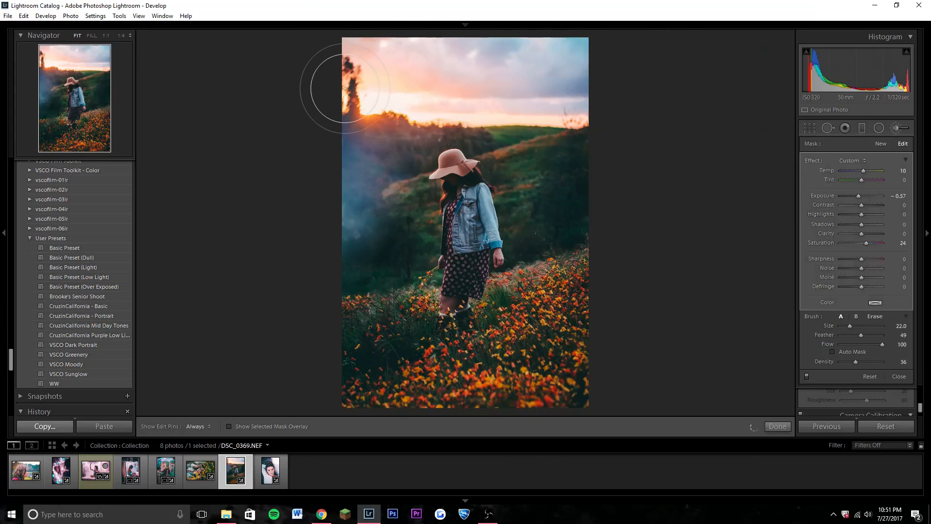
Set the sky brush adjustment to Temp 33 and Exposure −1.81, and finish the brush edit.
drag(859, 194, 852, 194)
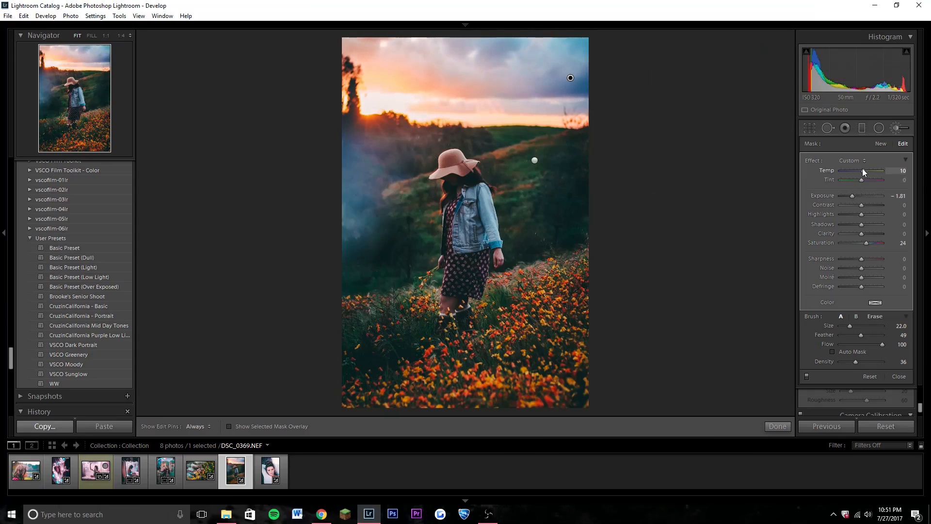
click(776, 426)
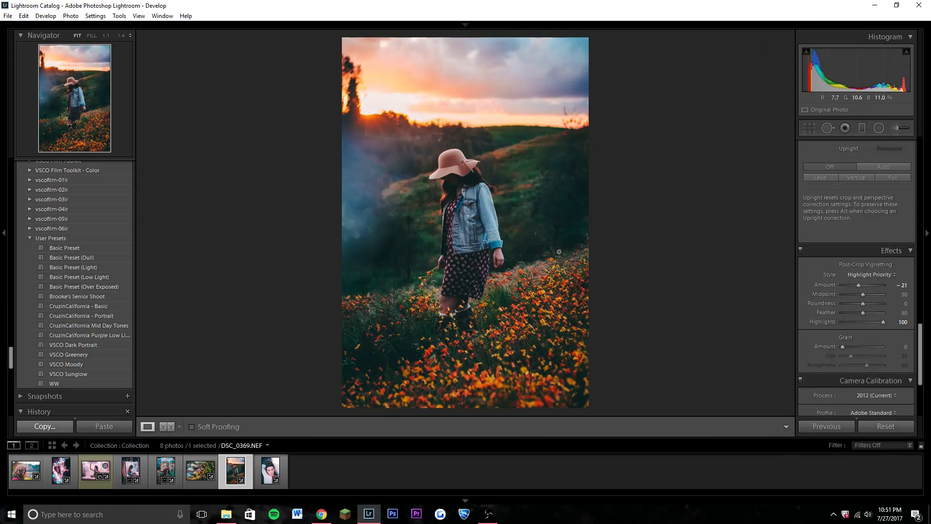
Check the sunset portrait's darkened sky and hill against the original in the before-and-after view, and return to the basic adjustments.
key(y)
key(y)
key(y)
key(y)
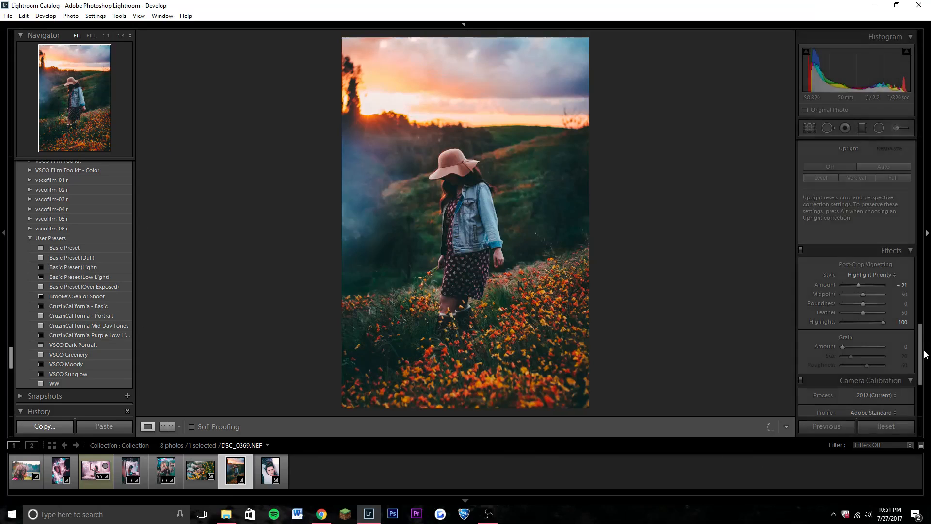
drag(921, 358, 929, 147)
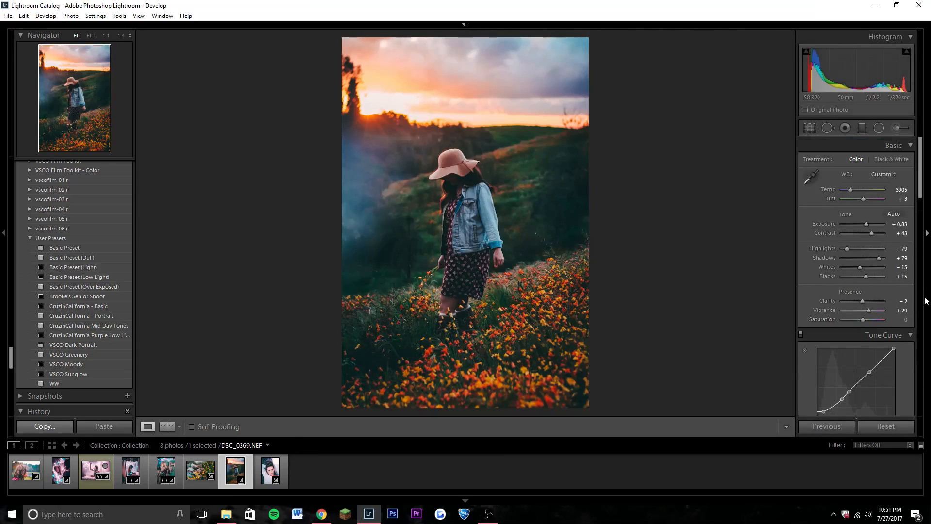
Apply the CruzinCalifornia purple low-light preset to DSC_0422.NEF, and set its Temp to 2595, Tint to +25 and Exposure to +1.91.
click(132, 470)
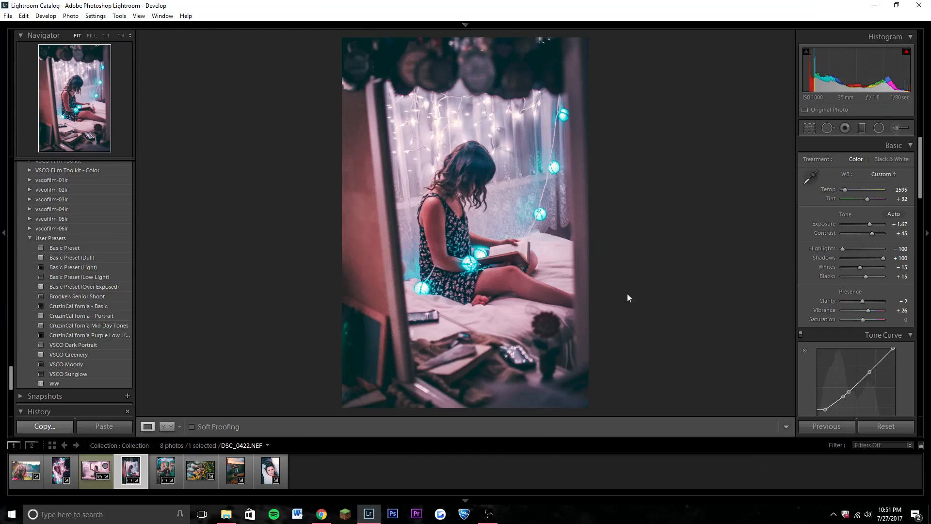
click(106, 335)
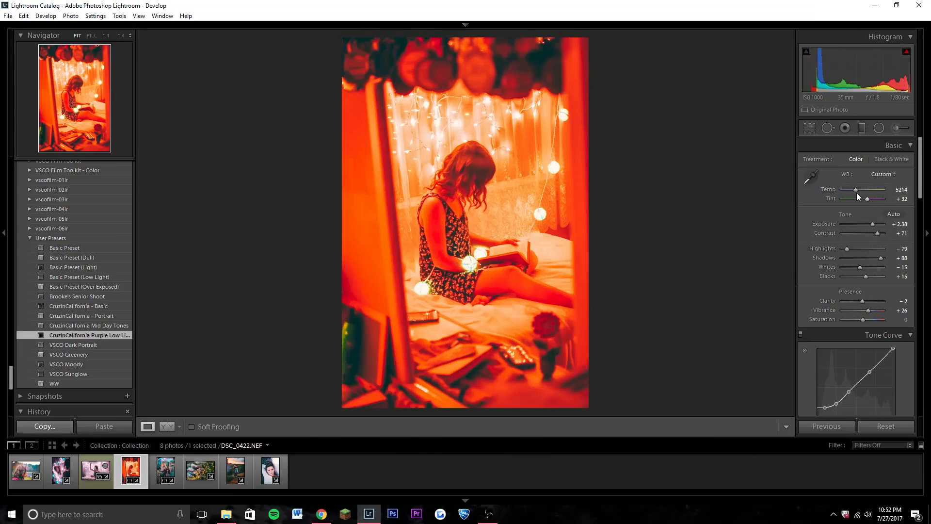
drag(854, 190, 842, 190)
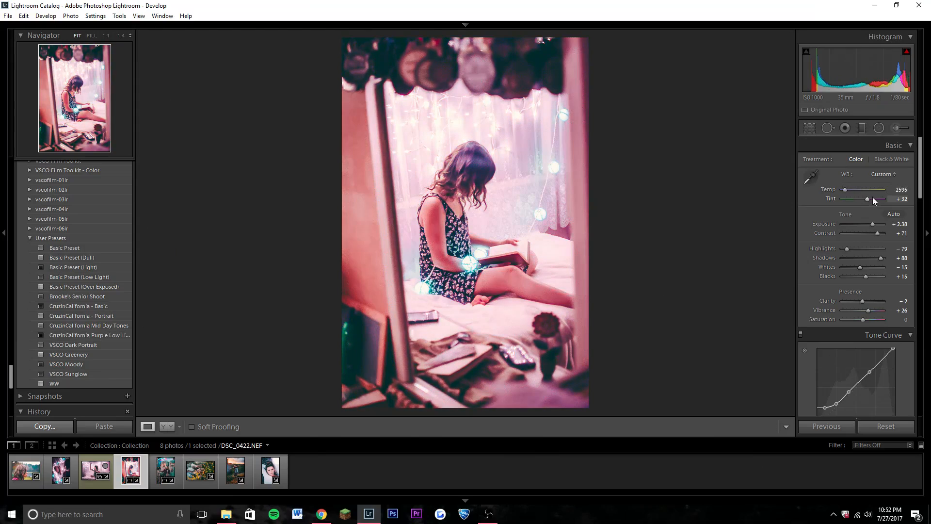
drag(866, 199, 871, 228)
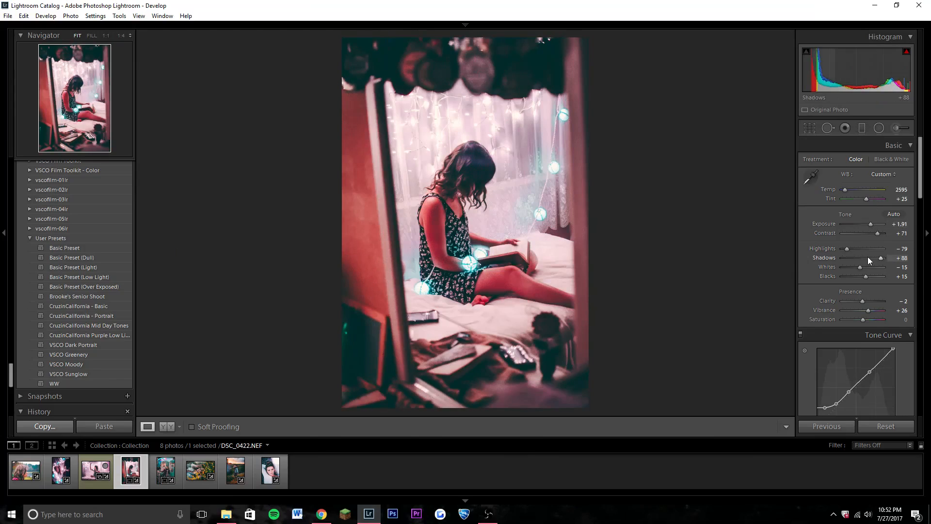
Adjust the reds of the reading photo in HSL, setting Red Saturation to −42 and Red Hue to +22.
drag(921, 188, 921, 245)
drag(856, 235, 851, 233)
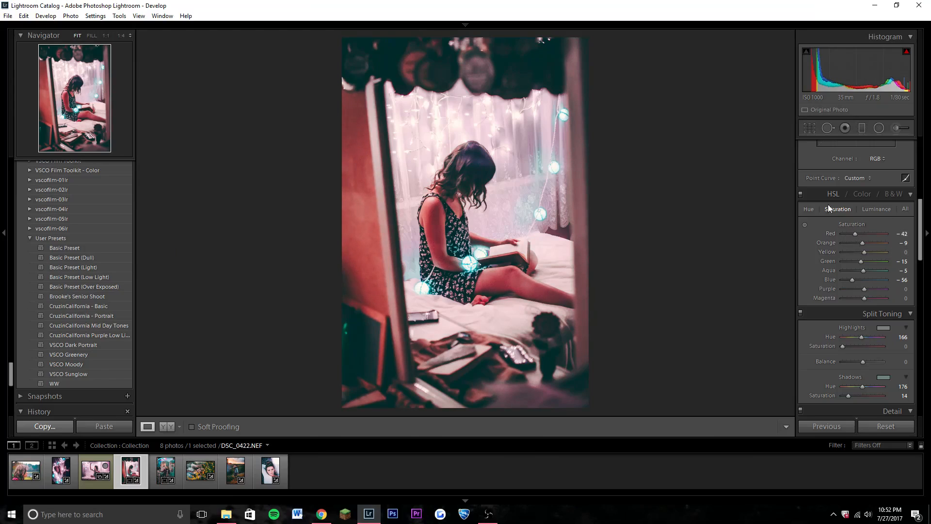
click(809, 209)
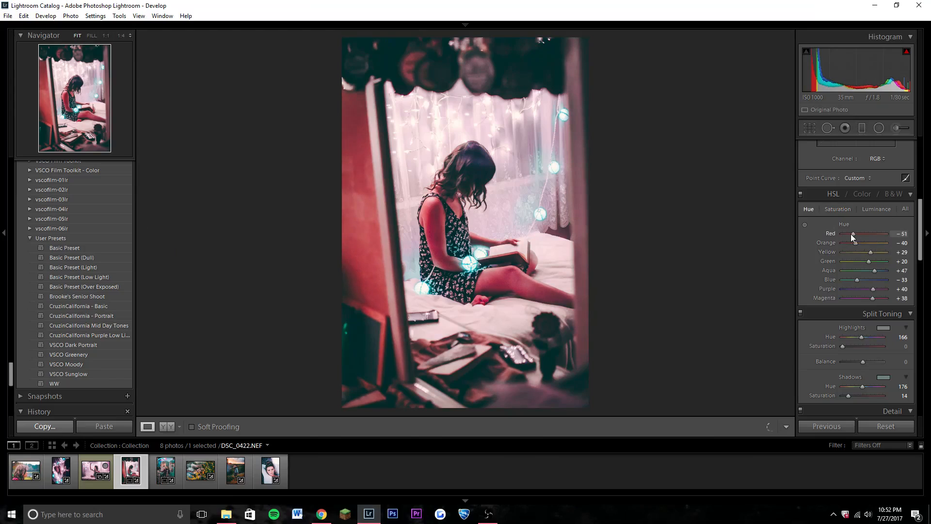
drag(850, 234, 867, 234)
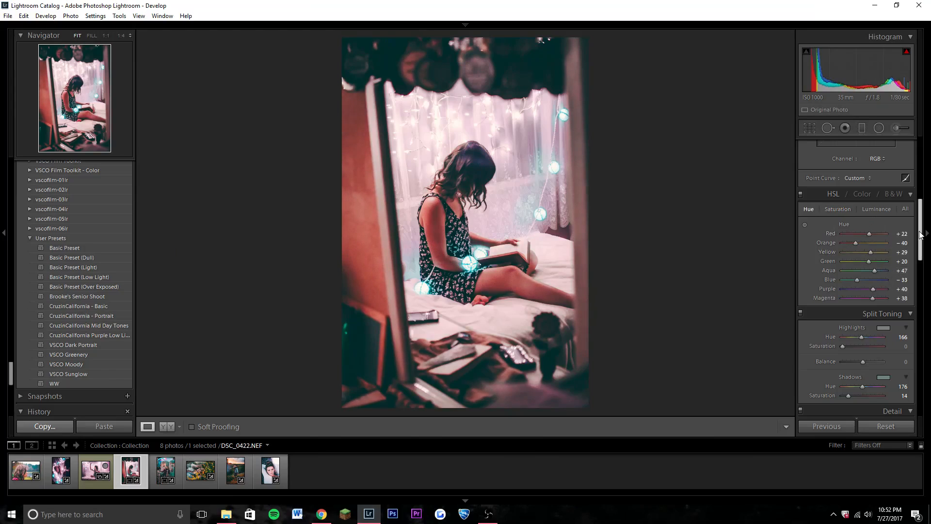
Compare the reading photo side by side with its original and review its detail, tone curve and basic settings.
drag(920, 234, 922, 309)
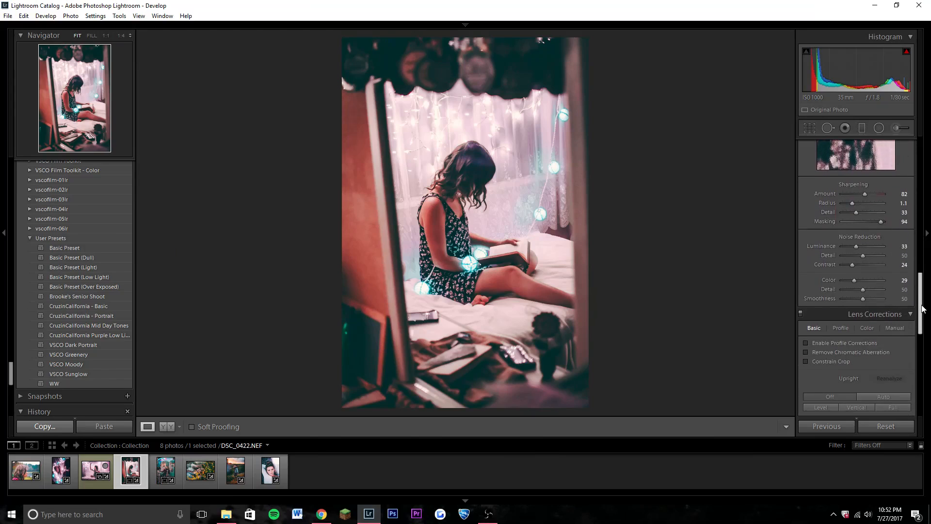
click(166, 426)
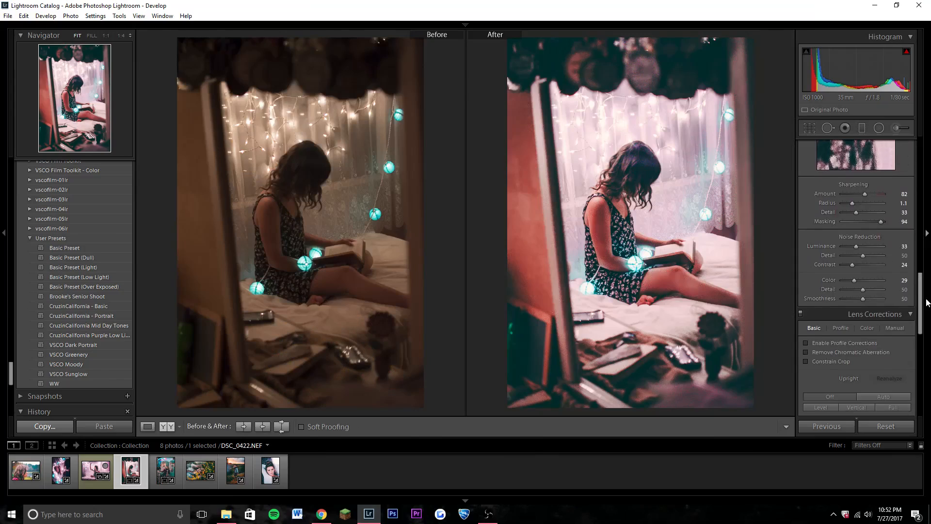
drag(919, 303, 920, 189)
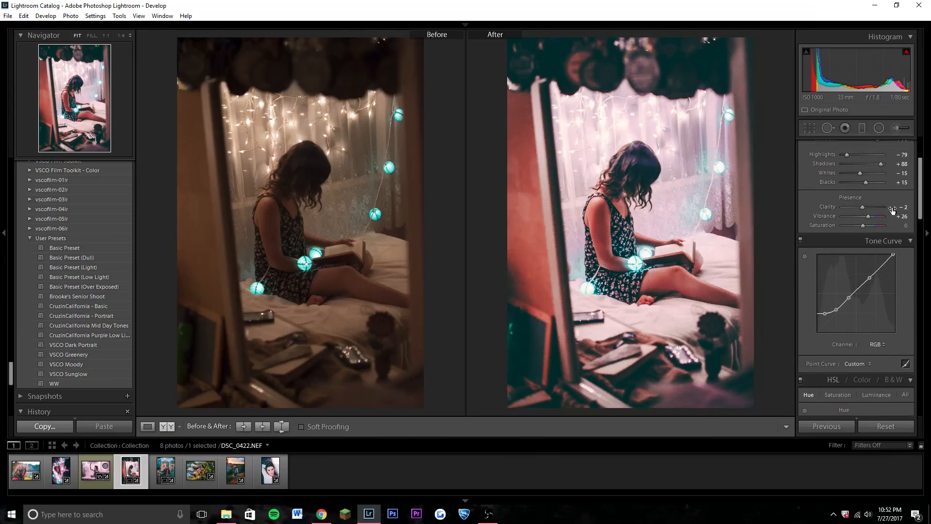
scroll(923, 207, up, 2)
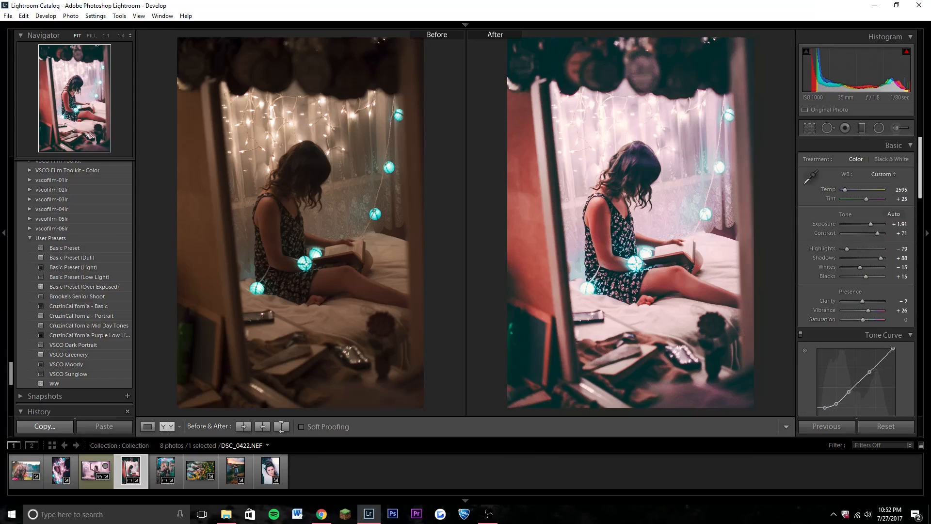